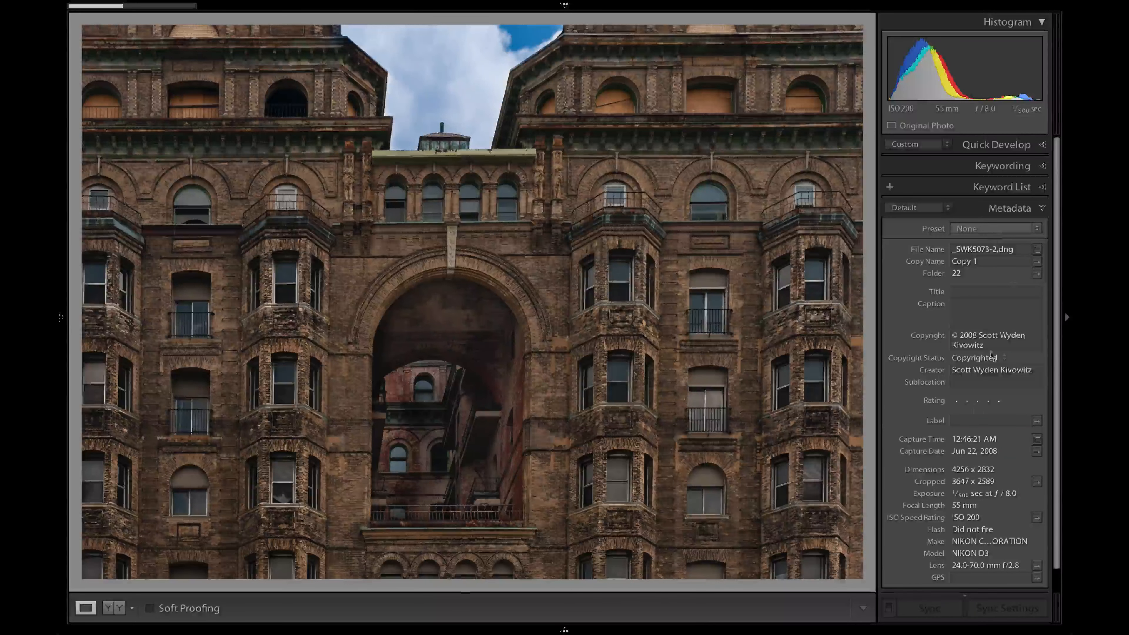
# - Compare the original building photo with its edited virtual copy at full view in the Library
pyautogui.press('g')
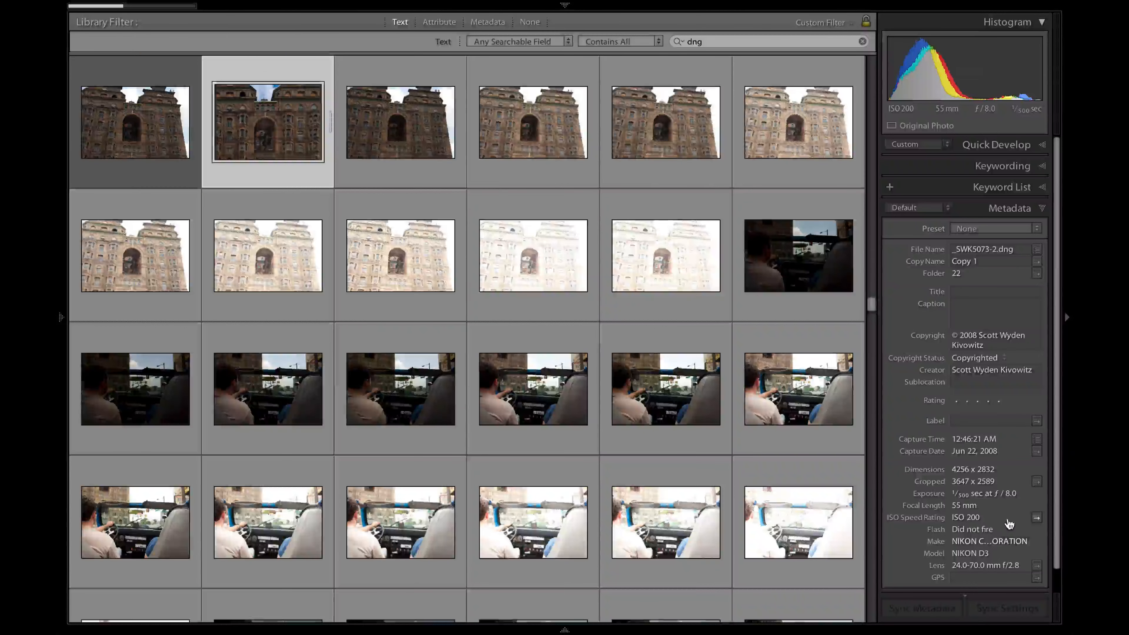
pyautogui.press('e')
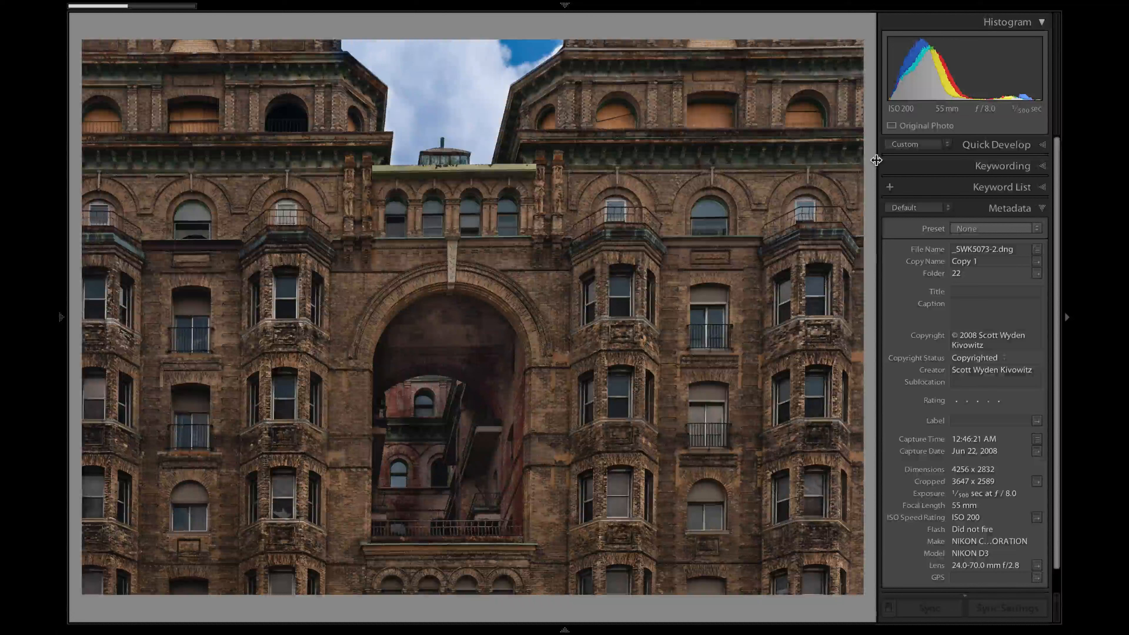
pyautogui.press('Left')
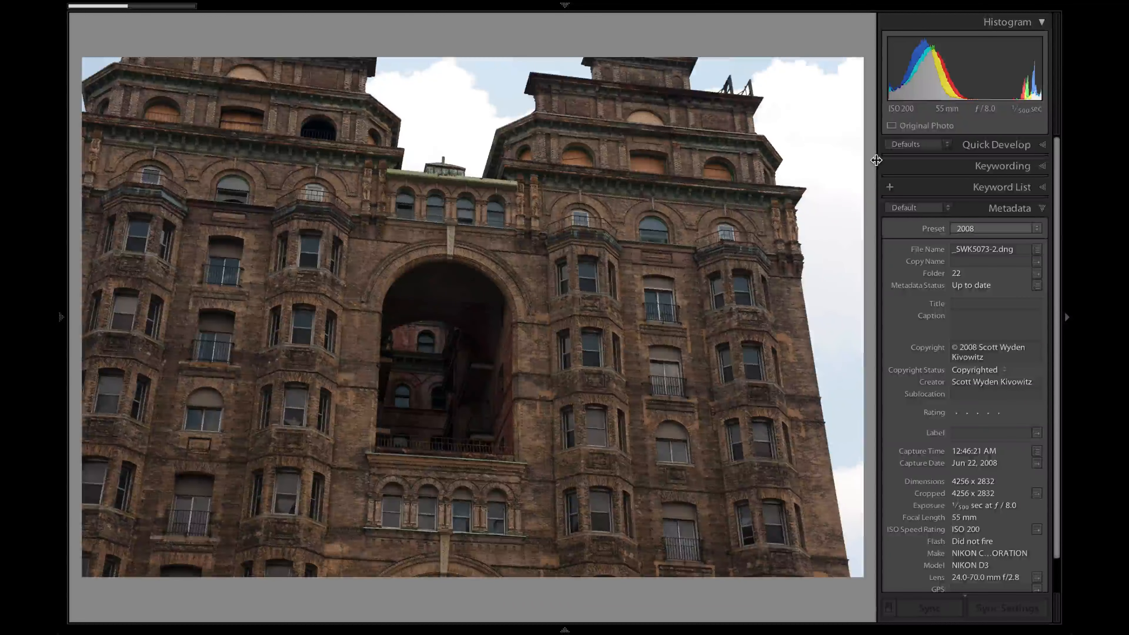
pyautogui.press('Right')
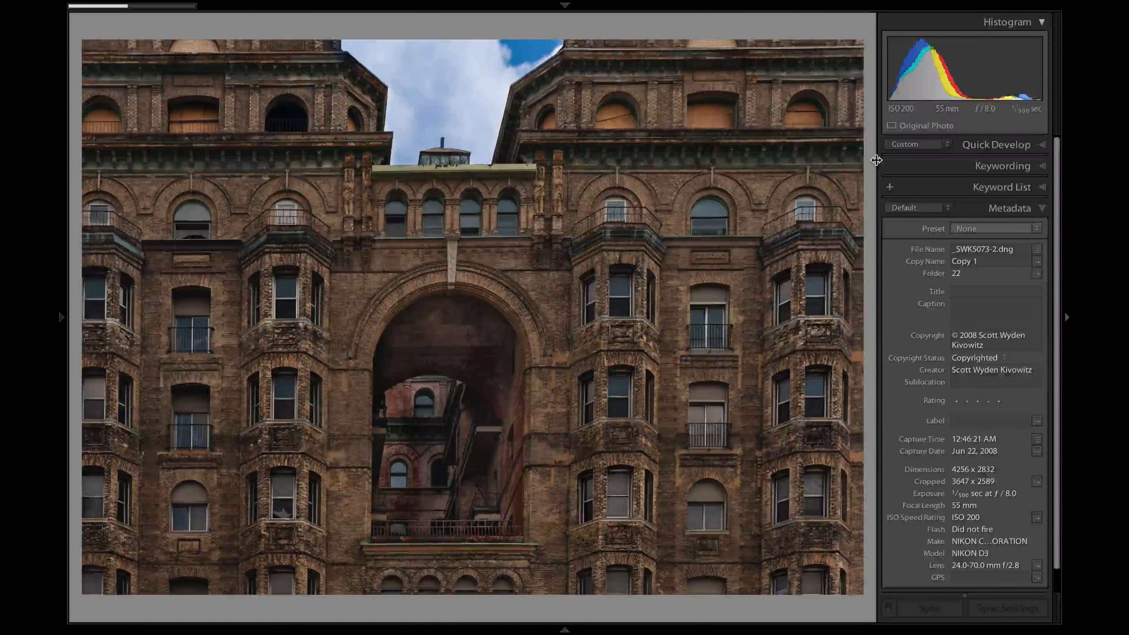
pyautogui.press('Left')
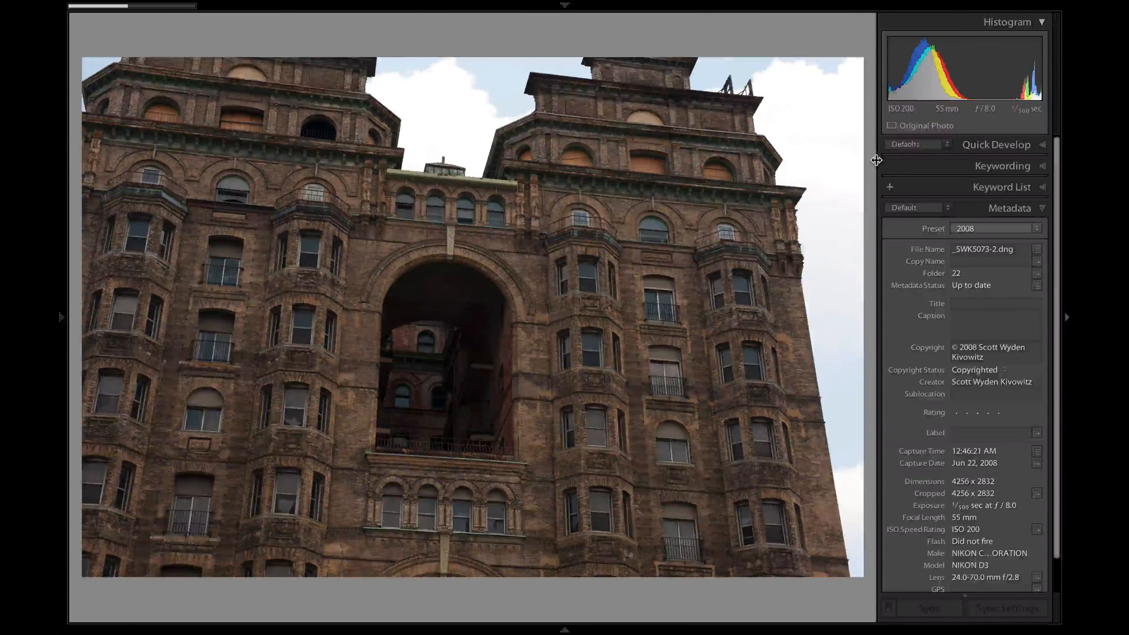
pyautogui.press('Right')
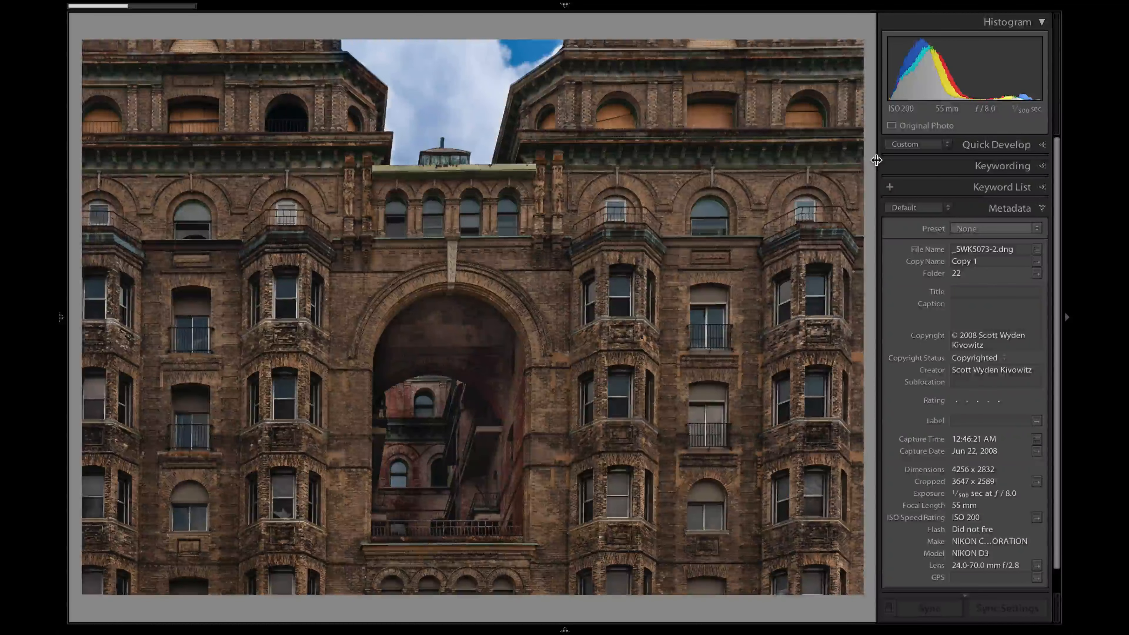
# - Create another virtual copy of the edited building photo and open it in the Develop module
pyautogui.hotkey('ctrl', "'")
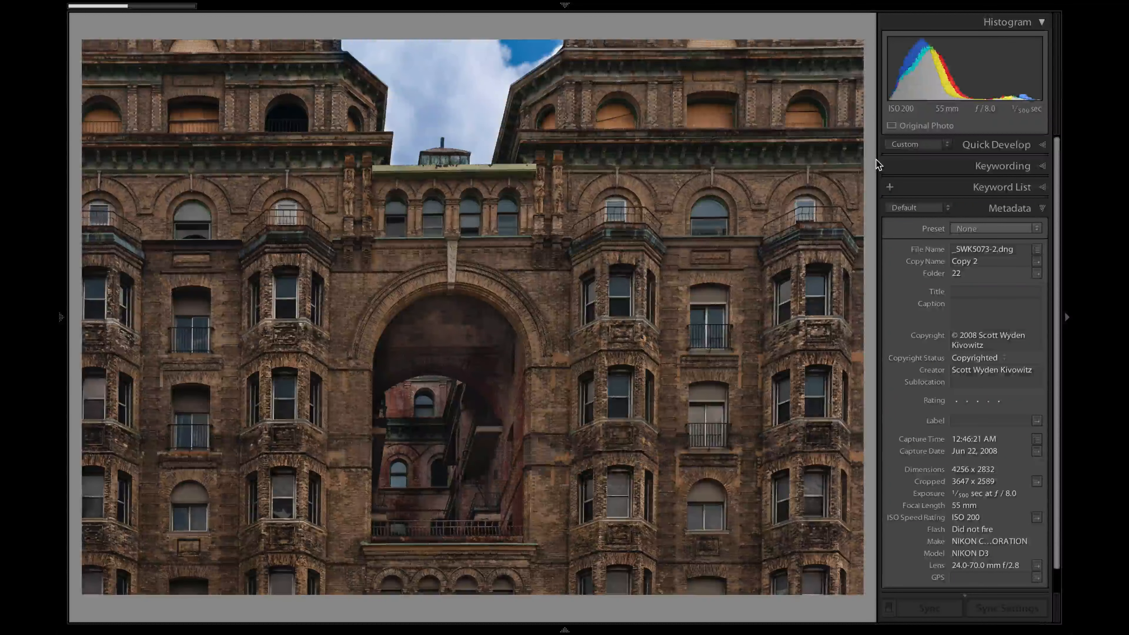
pyautogui.press('d')
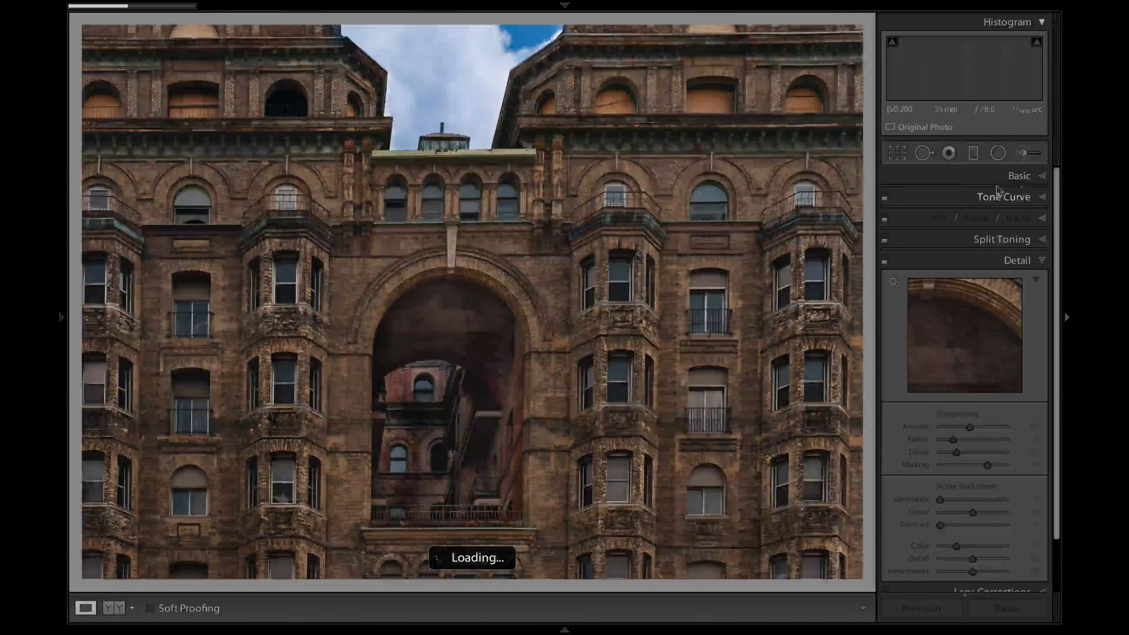
# - Switch the copy's Upright perspective correction off, and reapply it with the Full option
pyautogui.scroll(-3, 1058, 203)
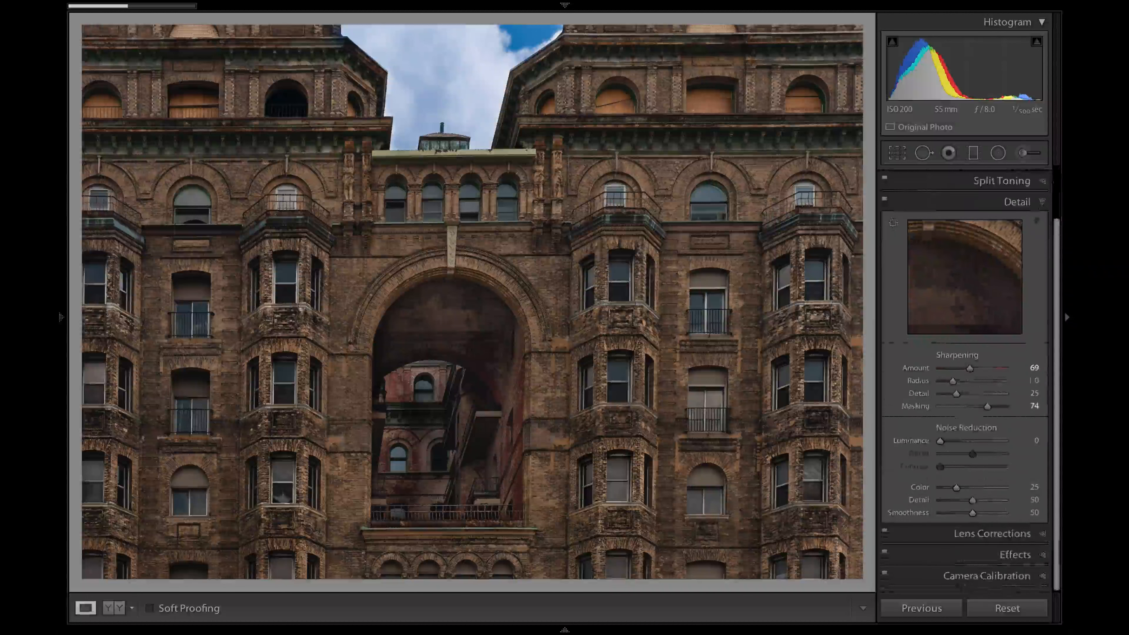
pyautogui.click(993, 534)
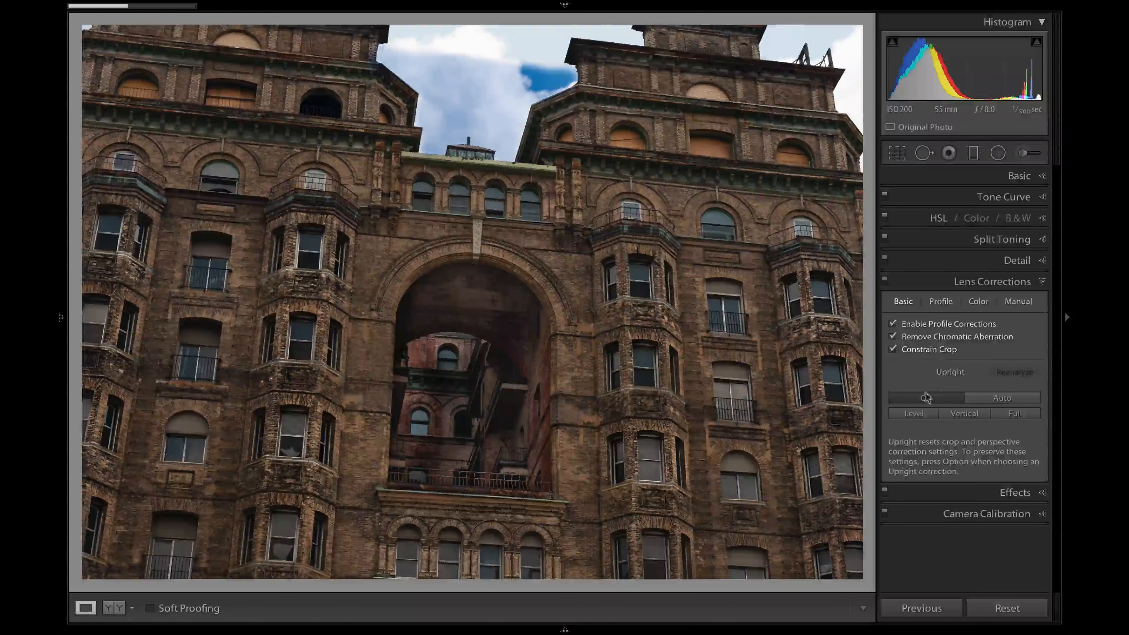
pyautogui.click(1015, 416)
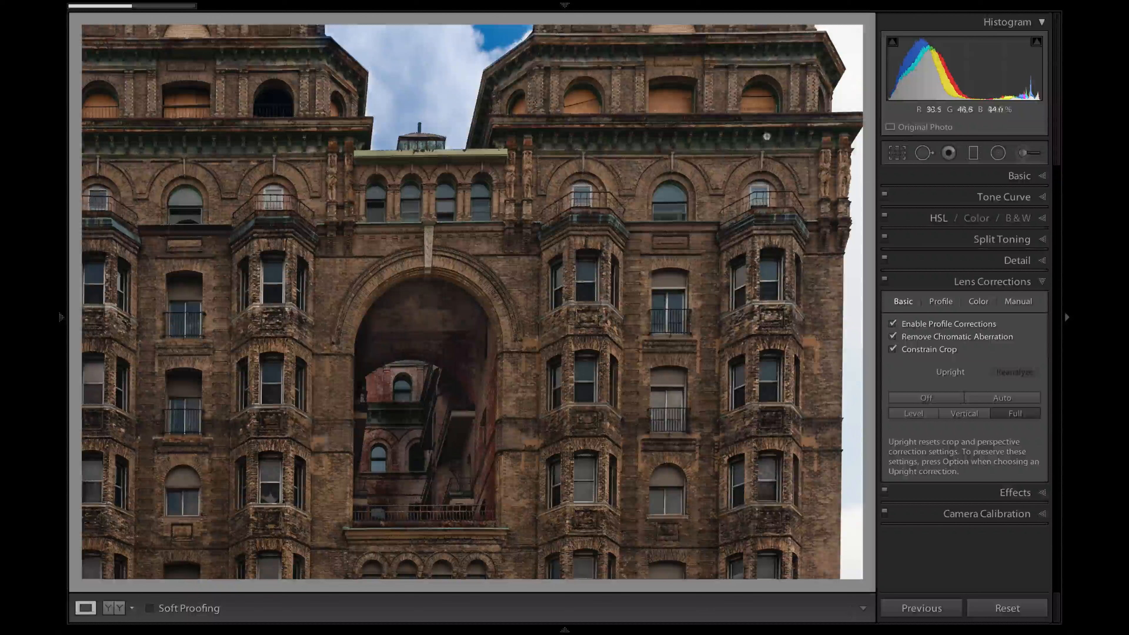
# - Narrow the crop to exclude the bright strip of sky beyond the building's right edge, and apply it
pyautogui.click(898, 155)
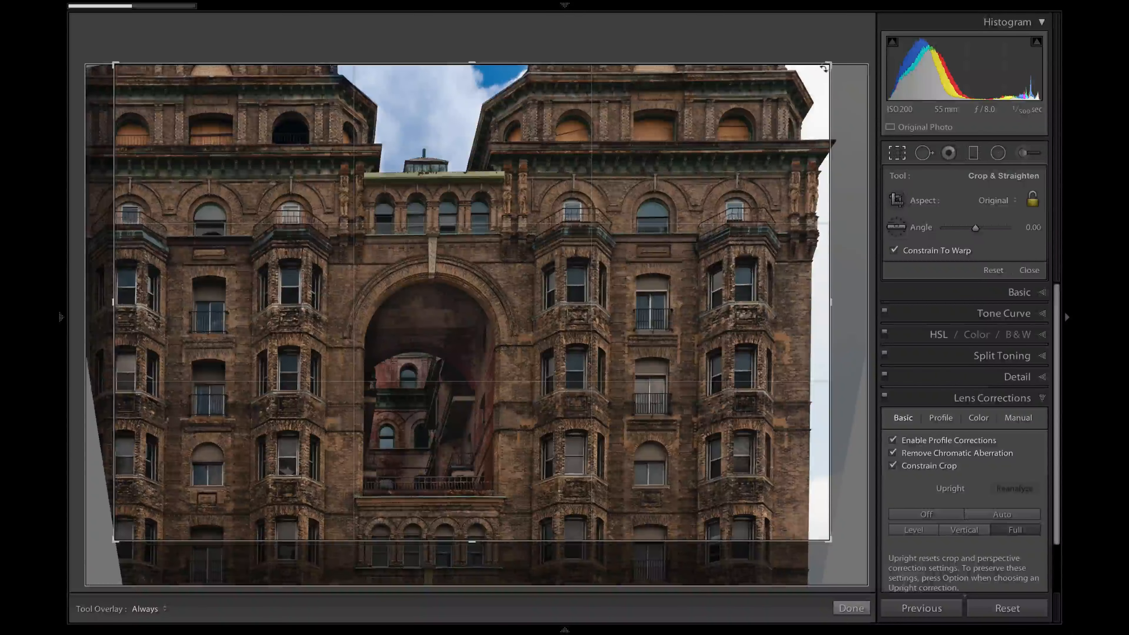
pyautogui.moveTo(828, 306); pyautogui.dragTo(815, 298)
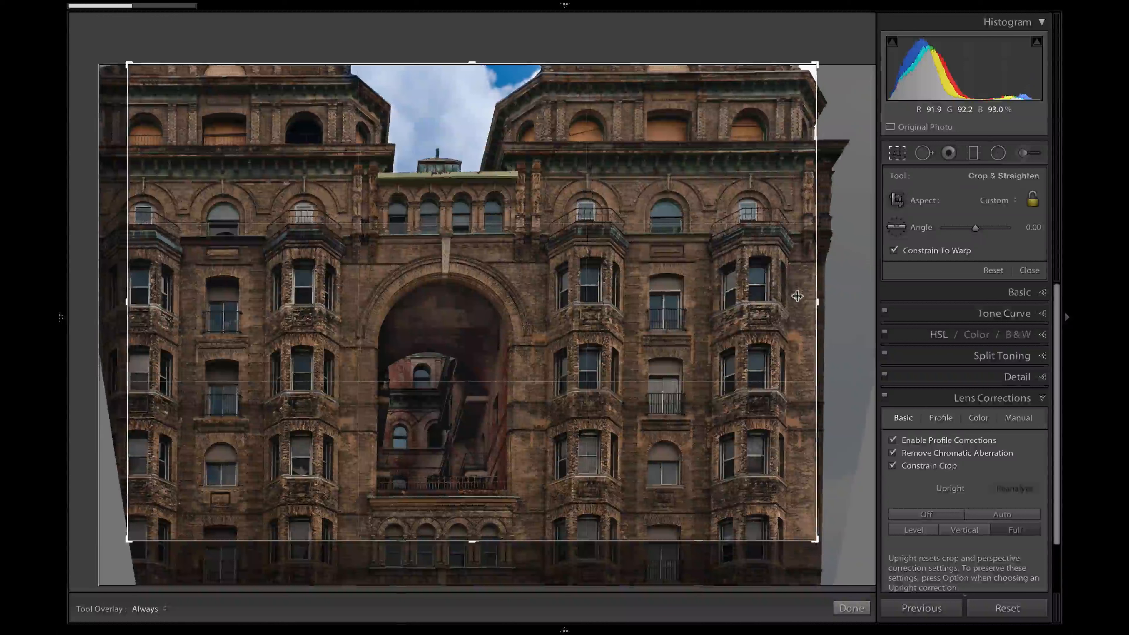
pyautogui.moveTo(814, 301); pyautogui.dragTo(807, 299)
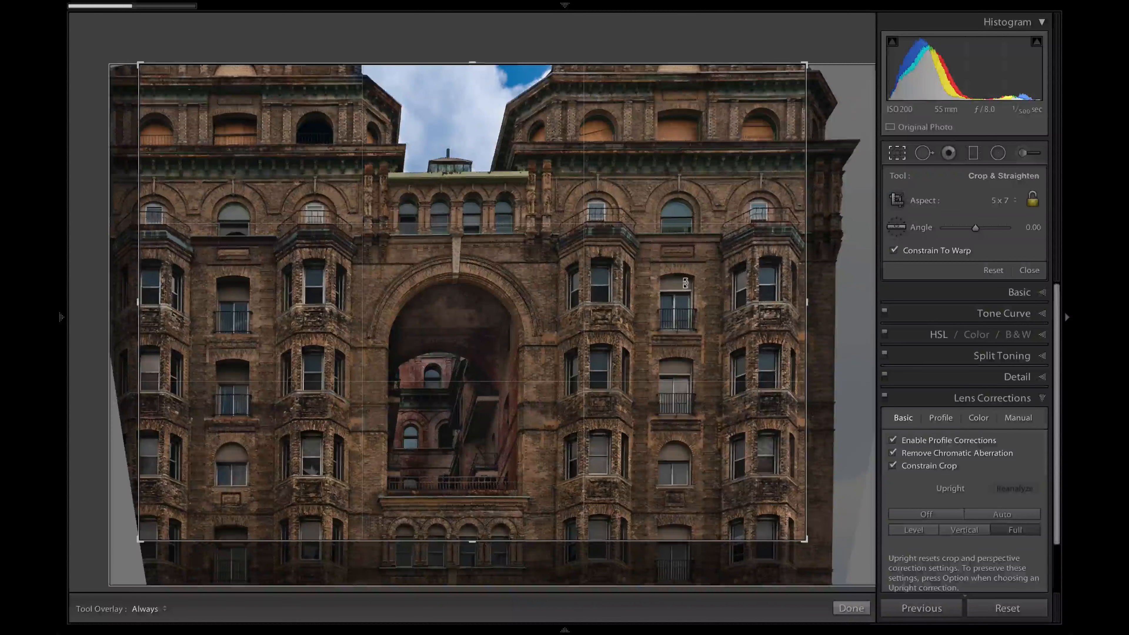
pyautogui.press('Return')
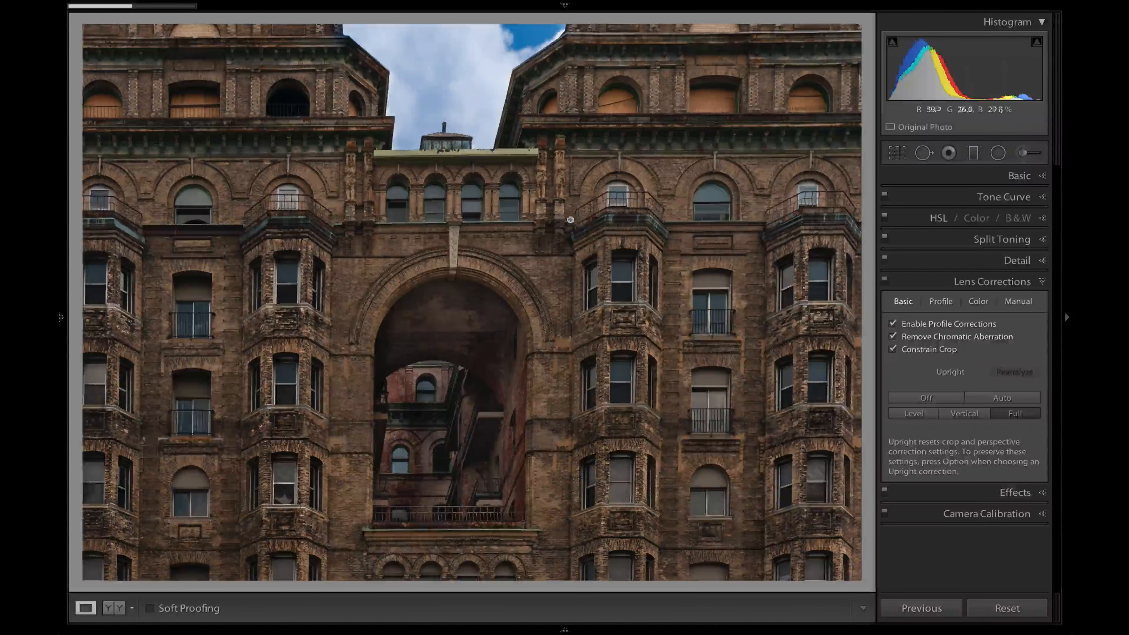
# - Compare the before and after views of the cropped building photo
pyautogui.press('\\')
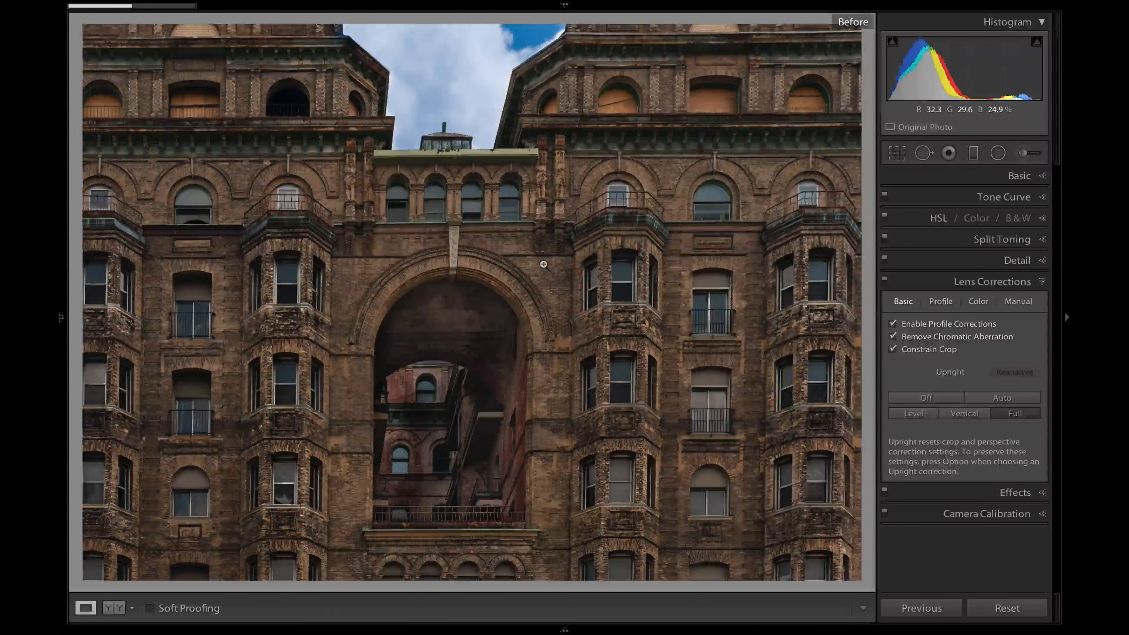
pyautogui.press('\\')
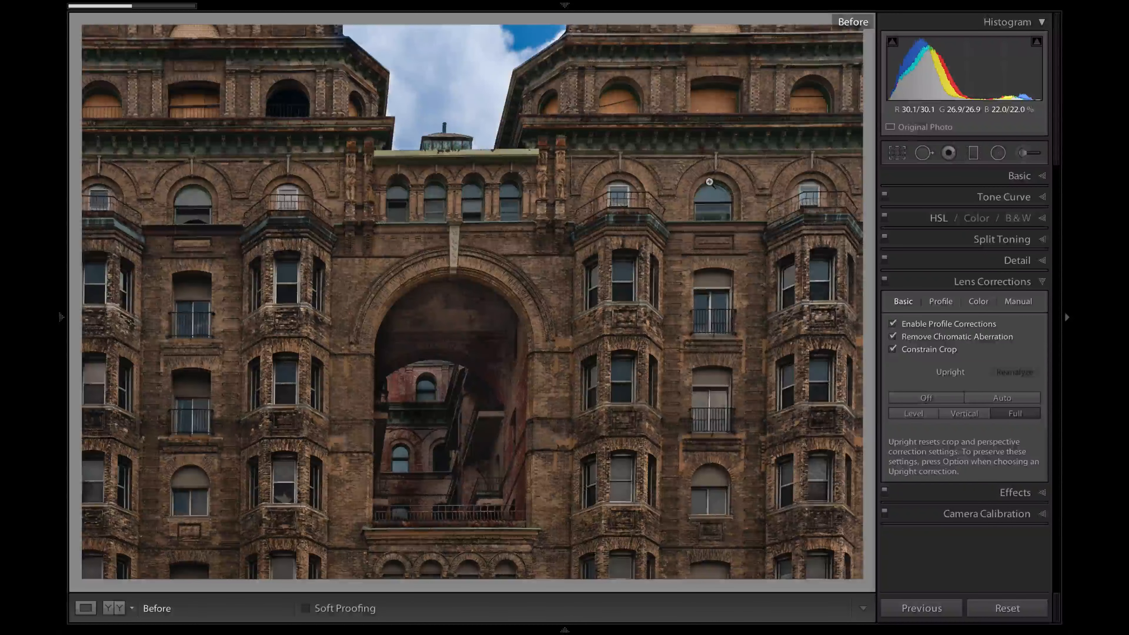
pyautogui.press('\\')
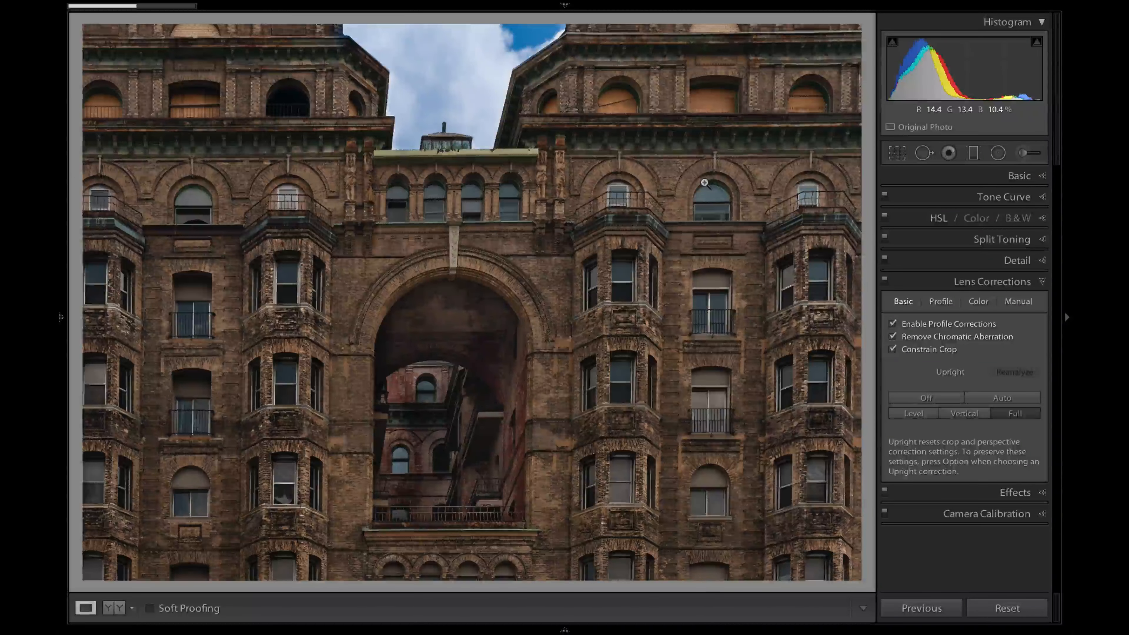
# - Inspect the Adjustment Brush settings and mask coverage of the sky adjustment
pyautogui.click(1024, 153)
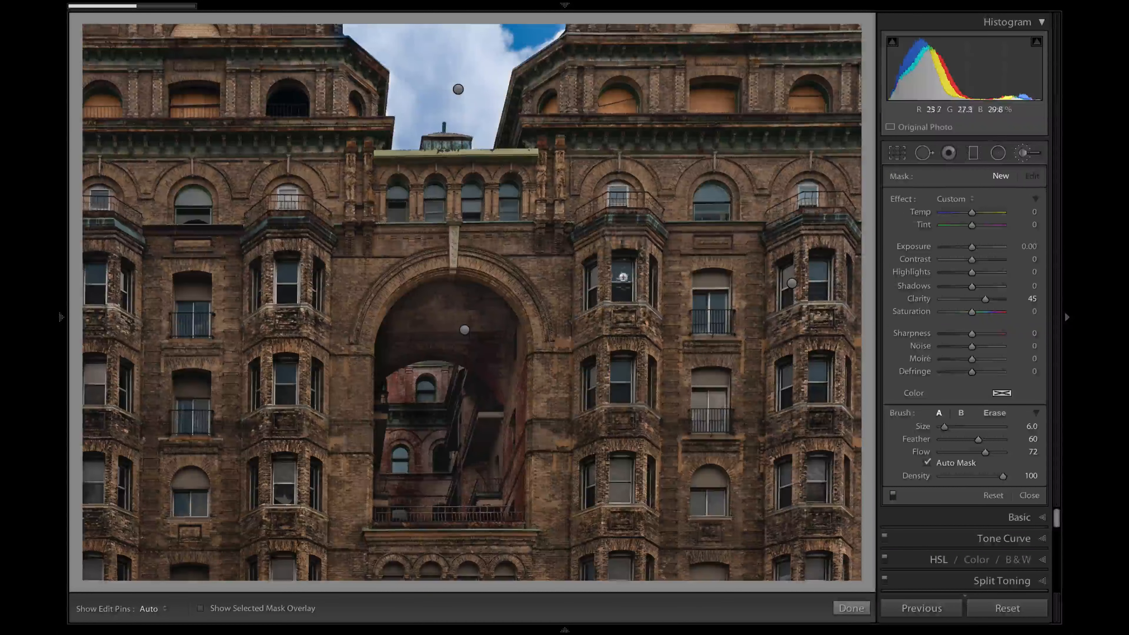
pyautogui.click(458, 91)
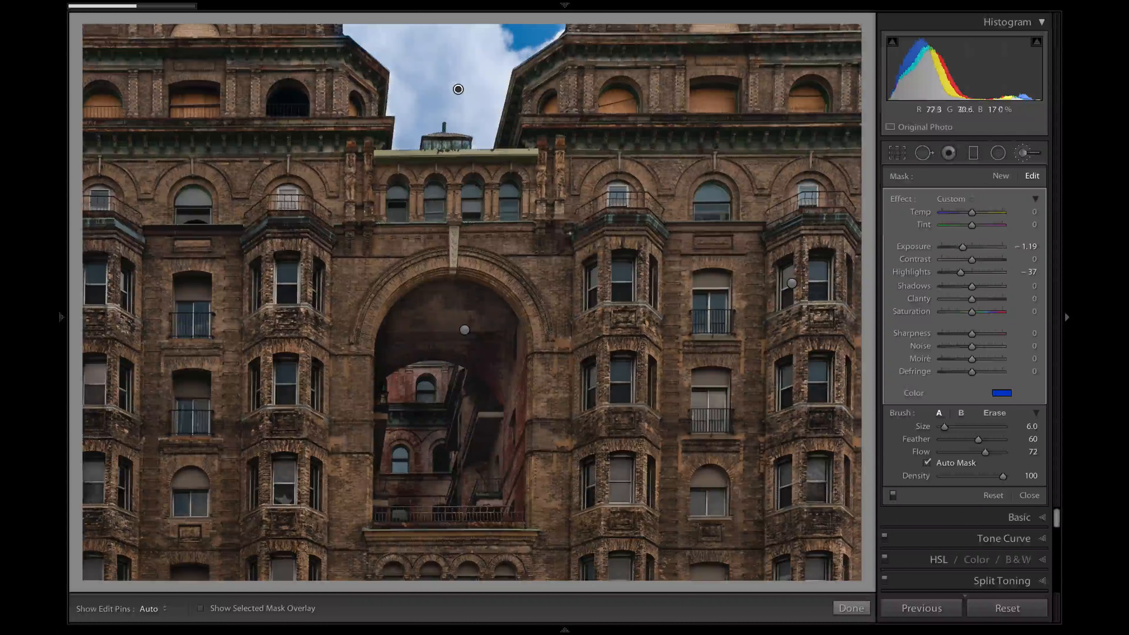
pyautogui.press('o')
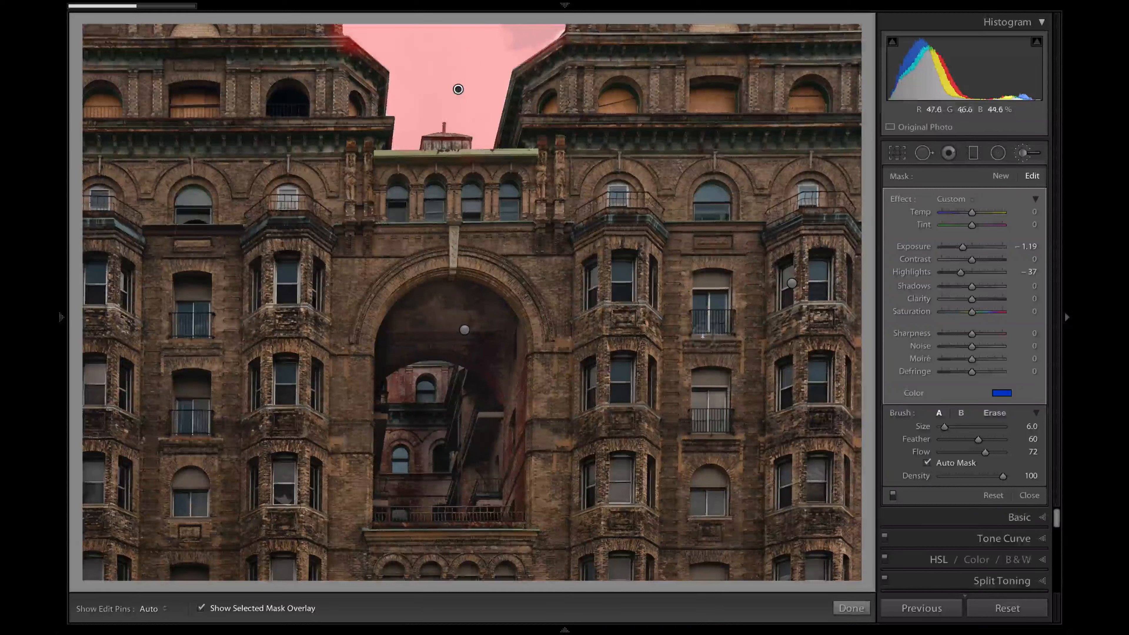
pyautogui.press('o')
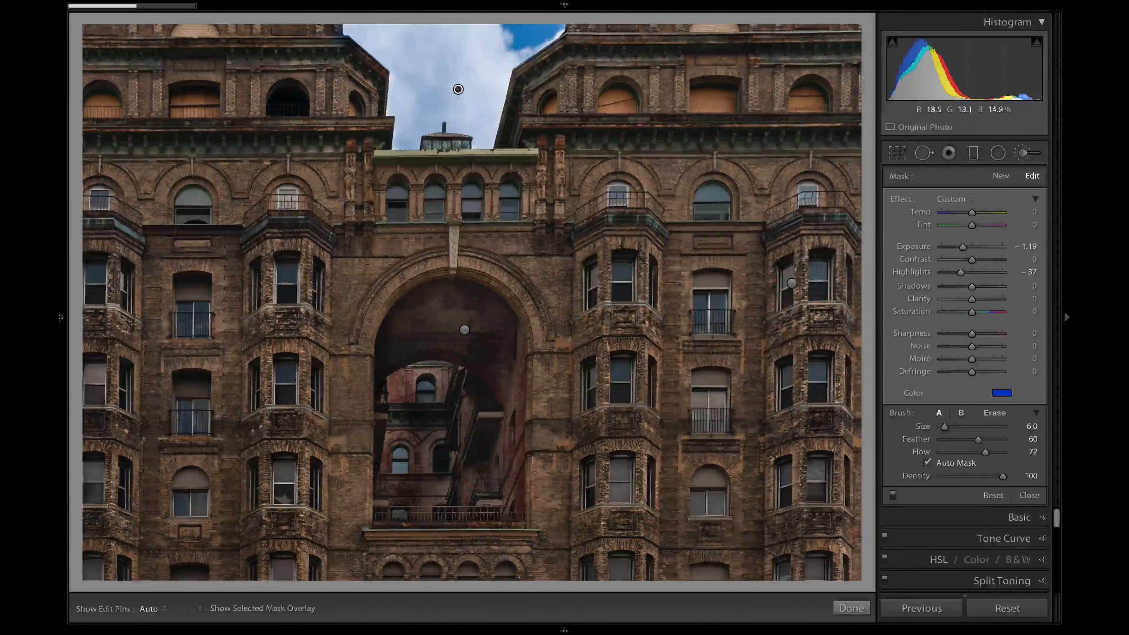
pyautogui.moveTo(503, 314); pyautogui.dragTo(499, 327)
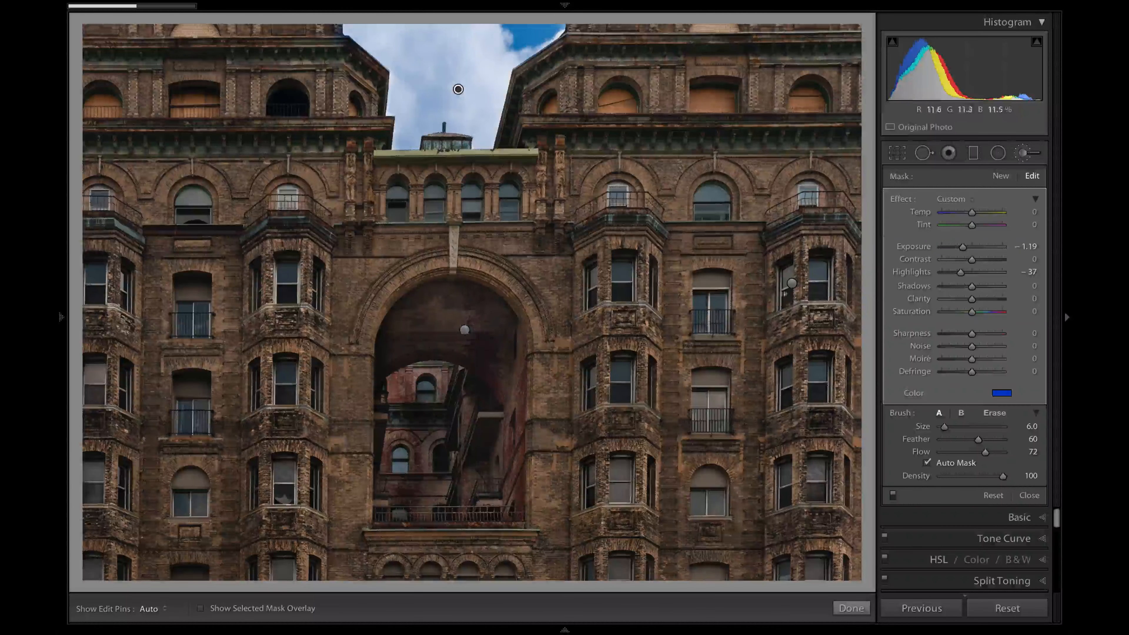
# - Inspect the brush settings and mask coverage of the adjustment on the bay window columns
pyautogui.click(792, 283)
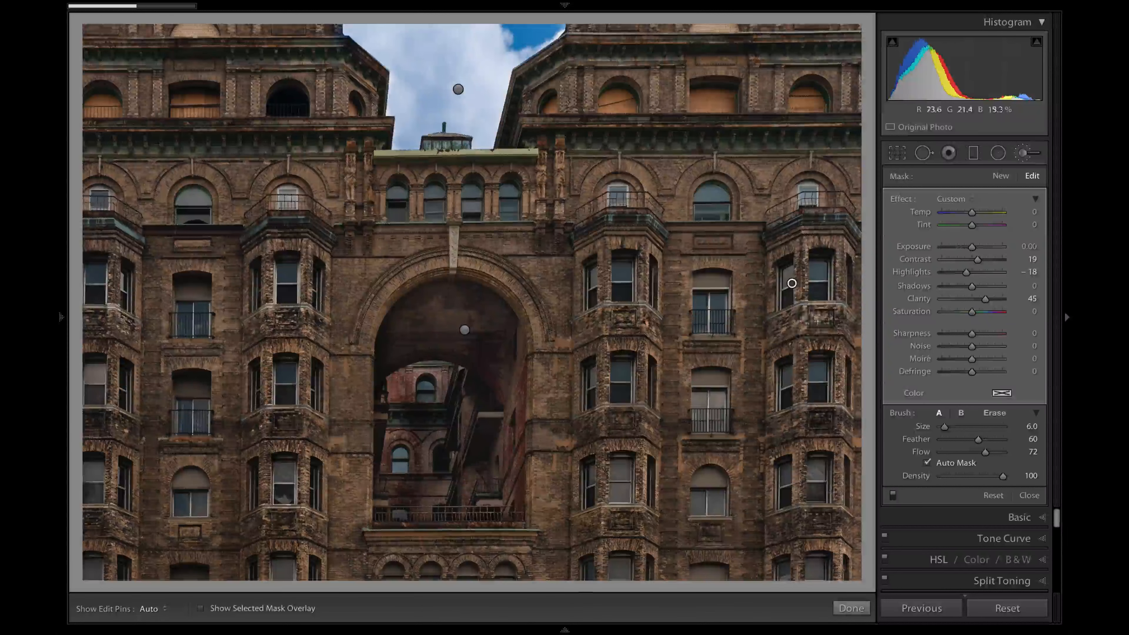
pyautogui.press('o')
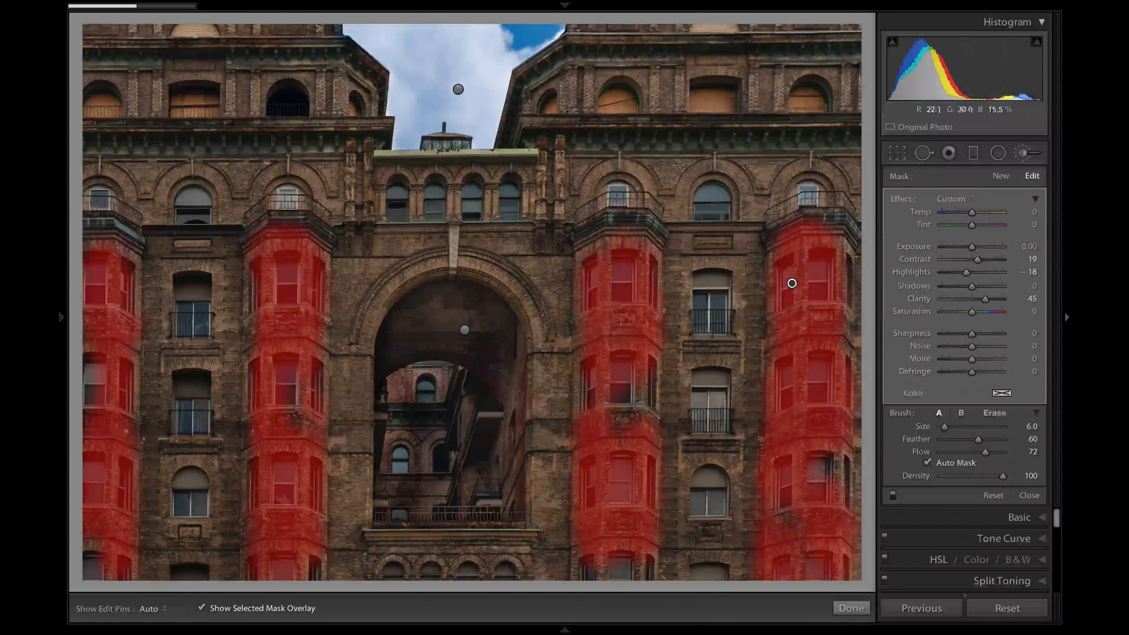
pyautogui.press('o')
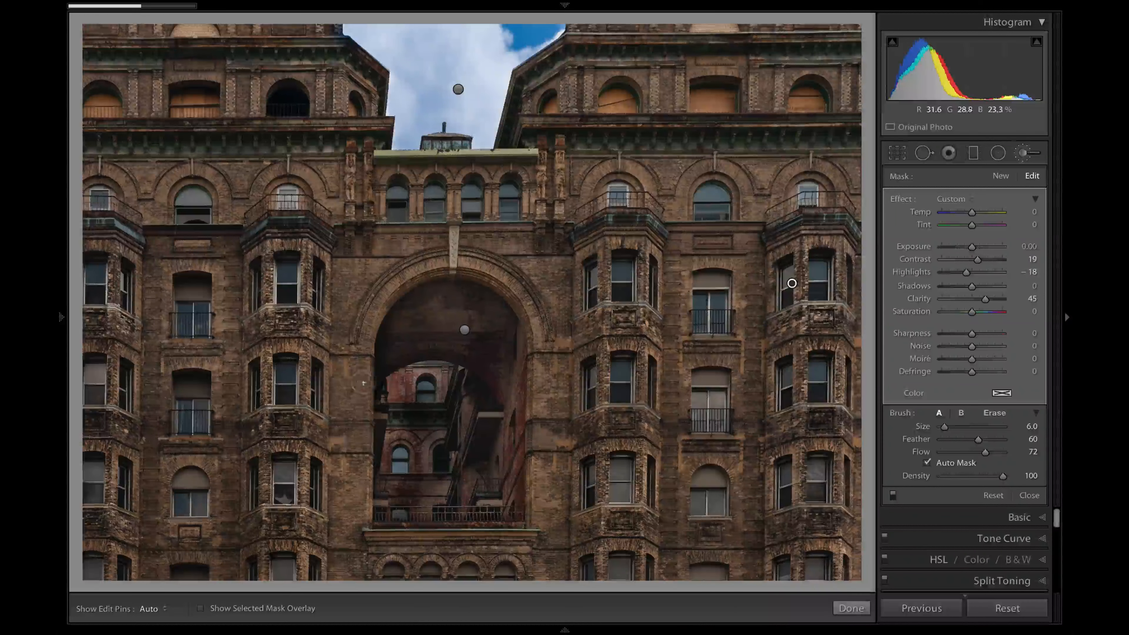
# - Inspect the brush settings and mask coverage of the adjustment in the central archway, and close the Adjustment Brush
pyautogui.click(464, 331)
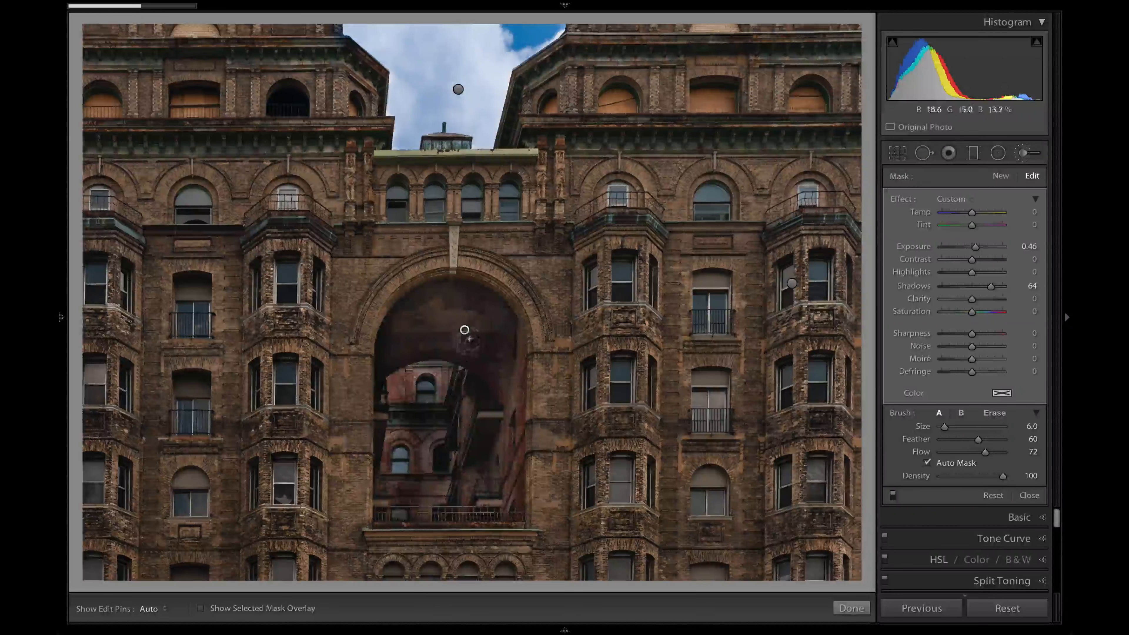
pyautogui.press('o')
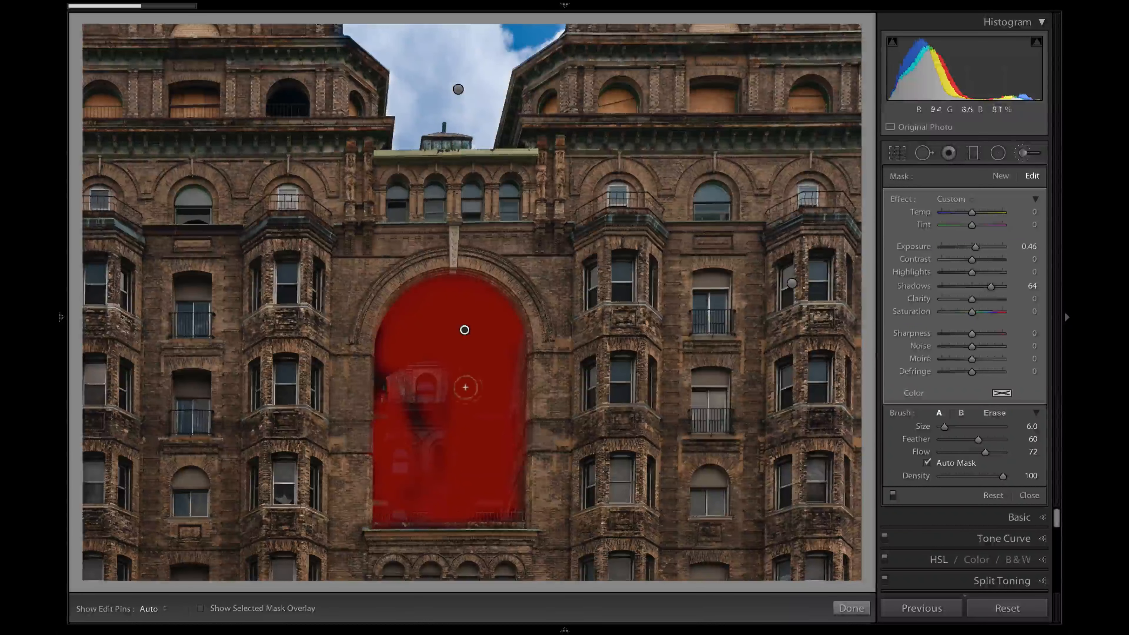
pyautogui.press('o')
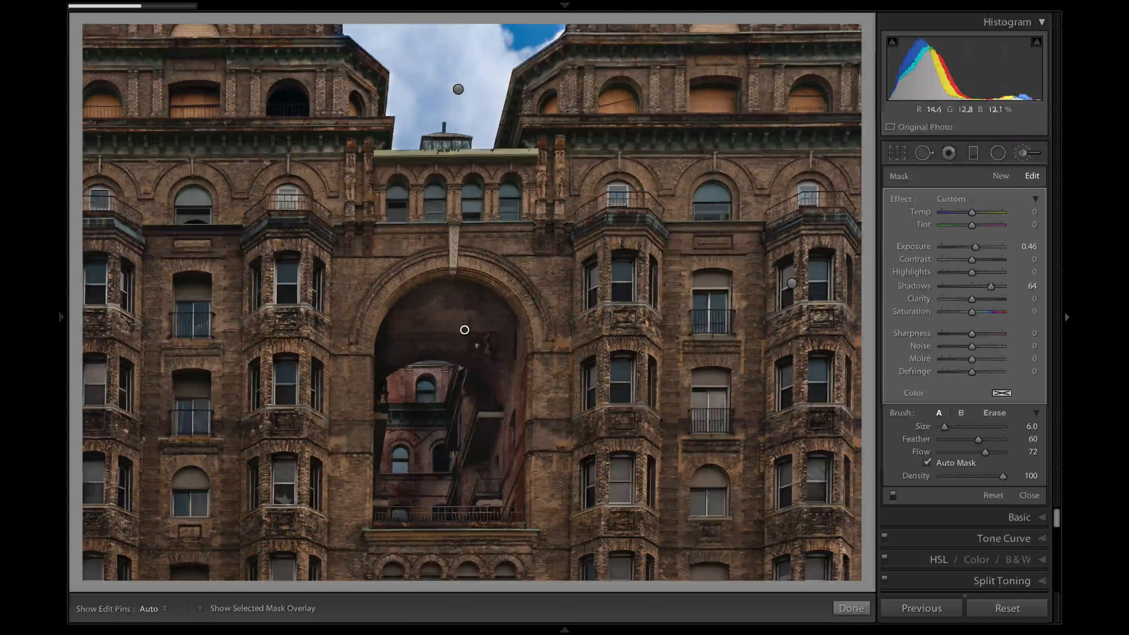
pyautogui.click(1023, 153)
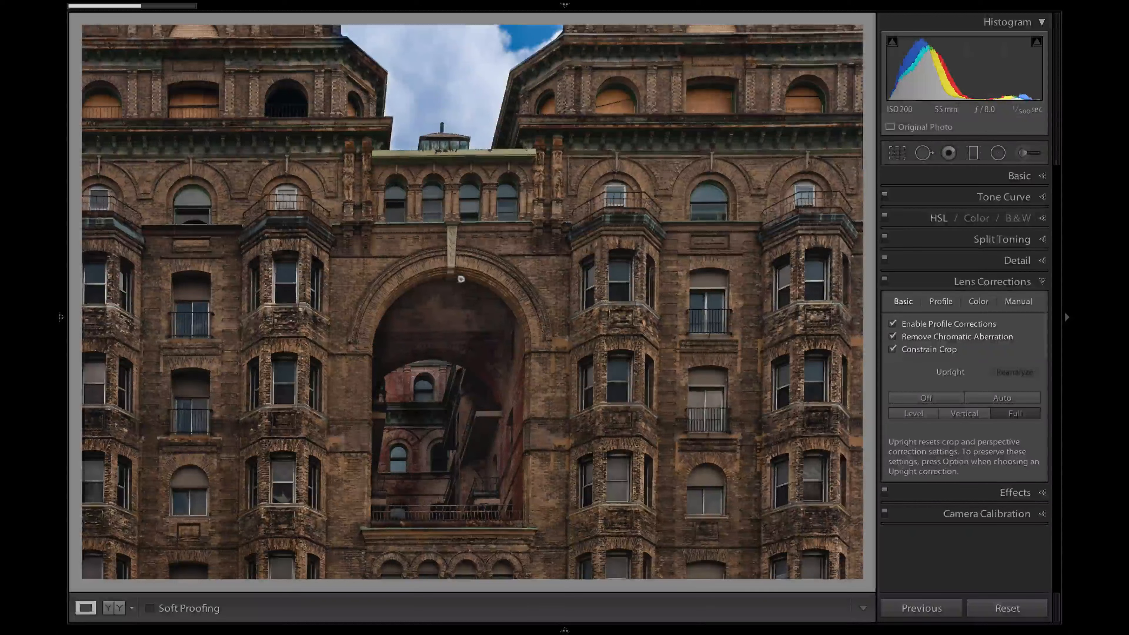
# - Review the Manual and Basic lens correction settings, and compare the edited building photo with the original
pyautogui.press('Right')
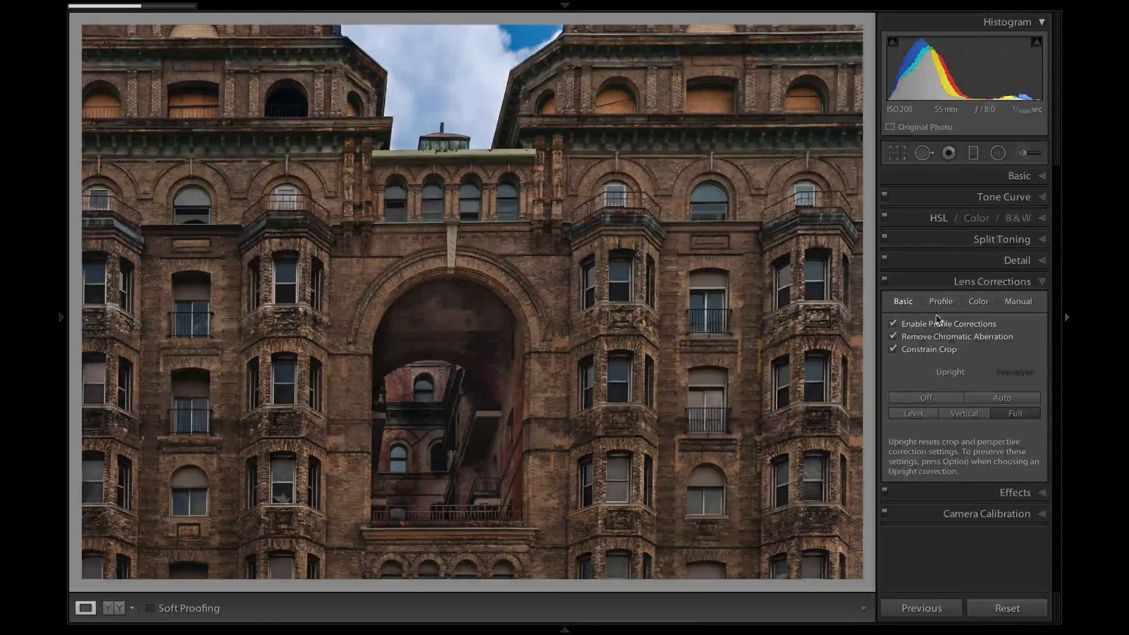
pyautogui.click(1018, 302)
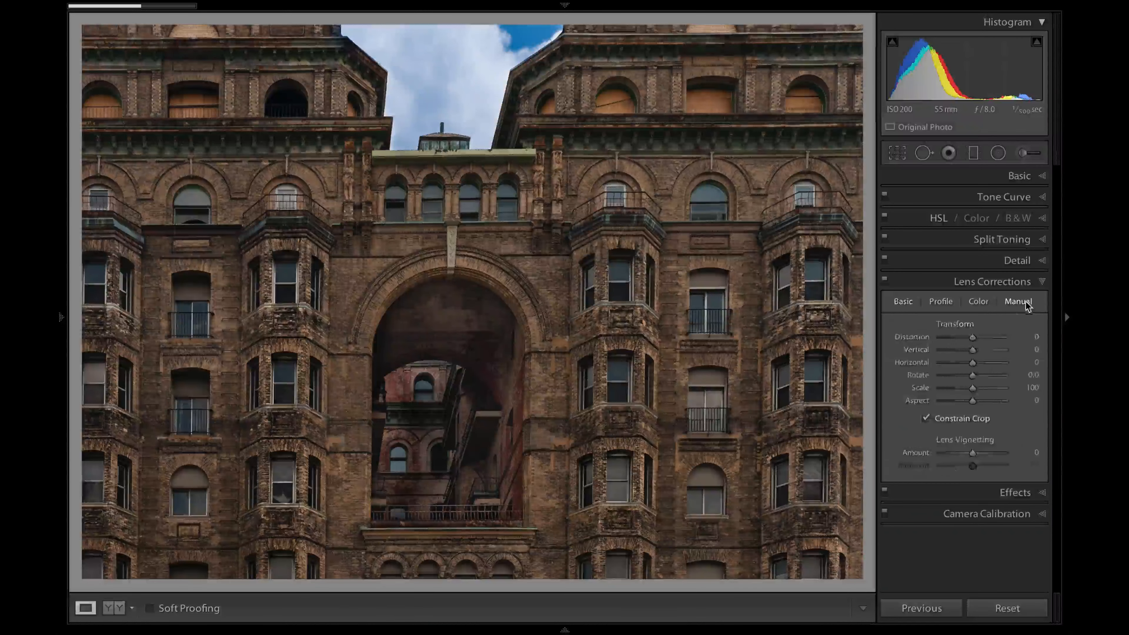
pyautogui.click(905, 303)
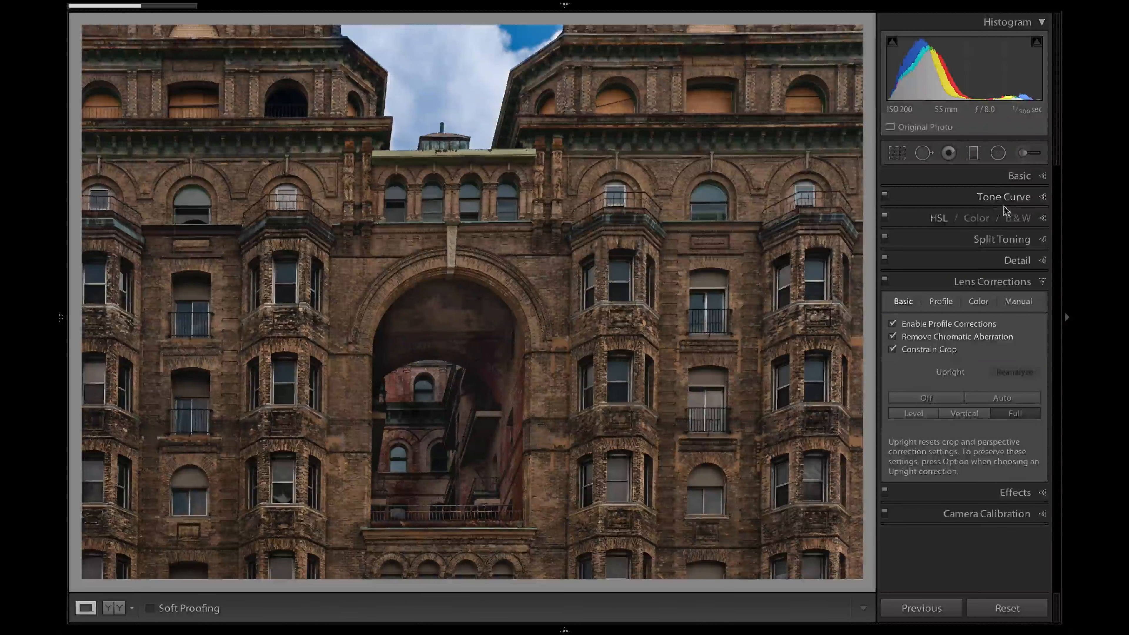
pyautogui.press('Left')
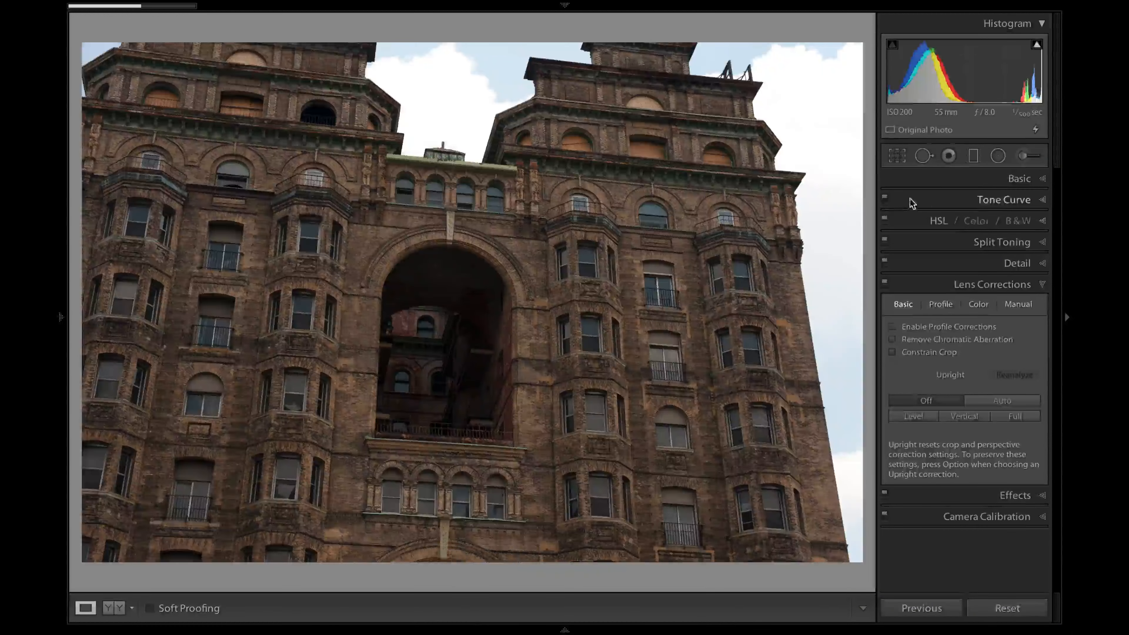
pyautogui.press('Right')
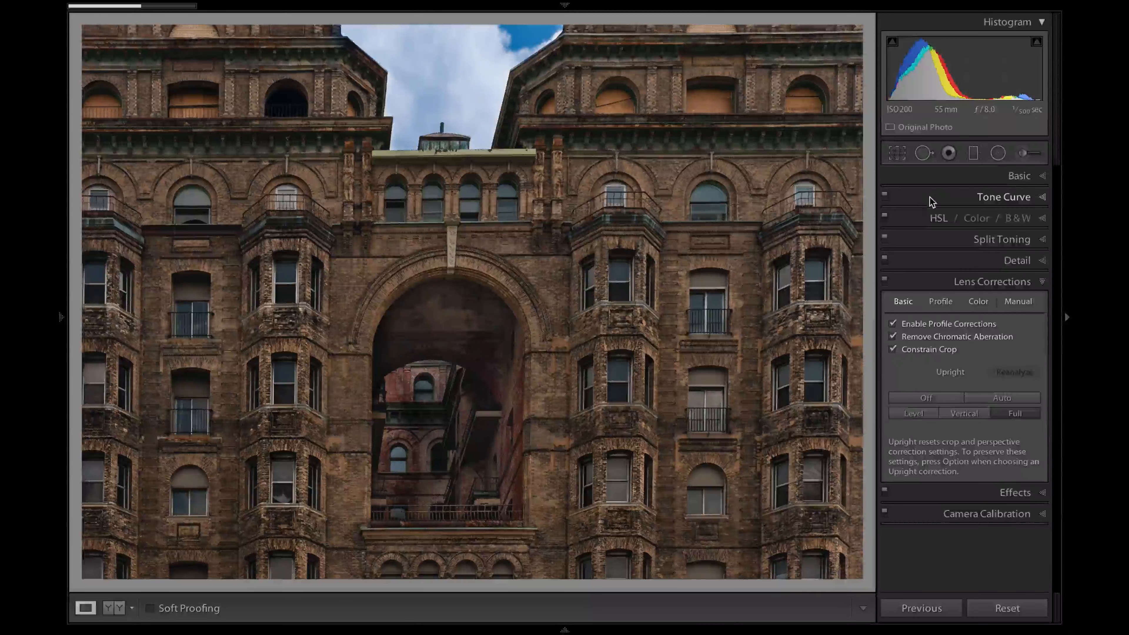